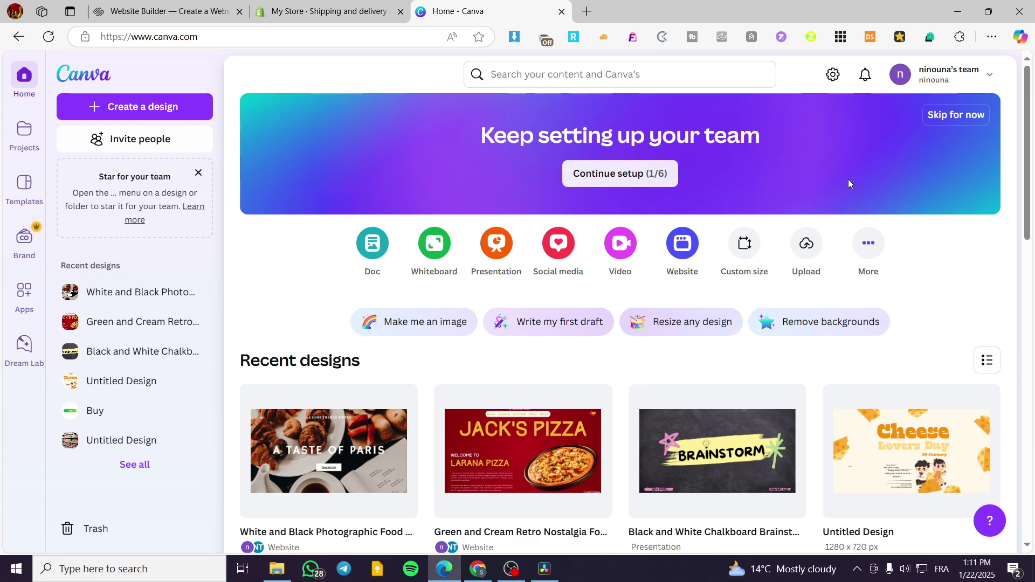
Search Canva for 'website' and browse the 3 own designs and 2,027 website templates.
left_click(565, 74)
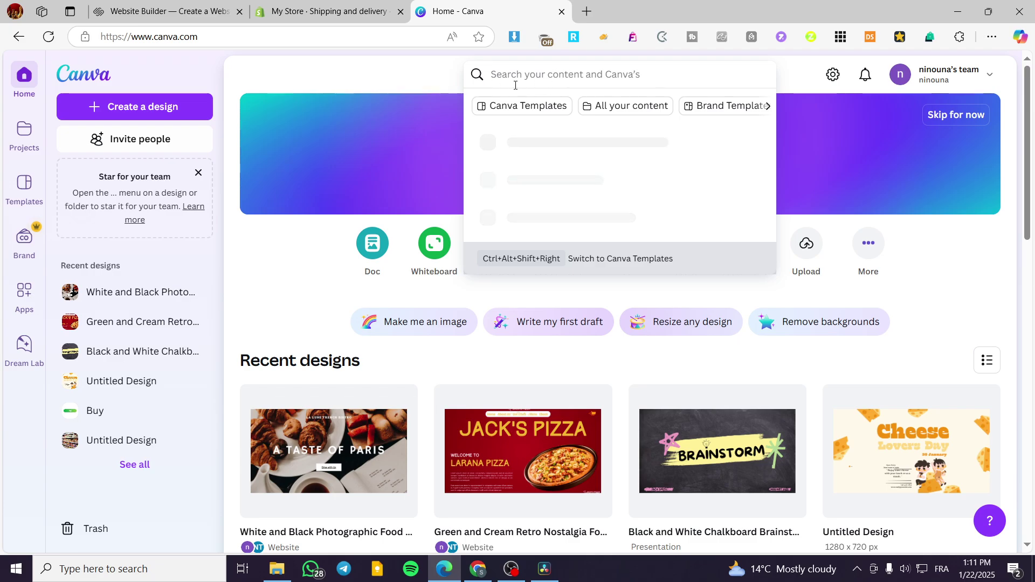
type("w")
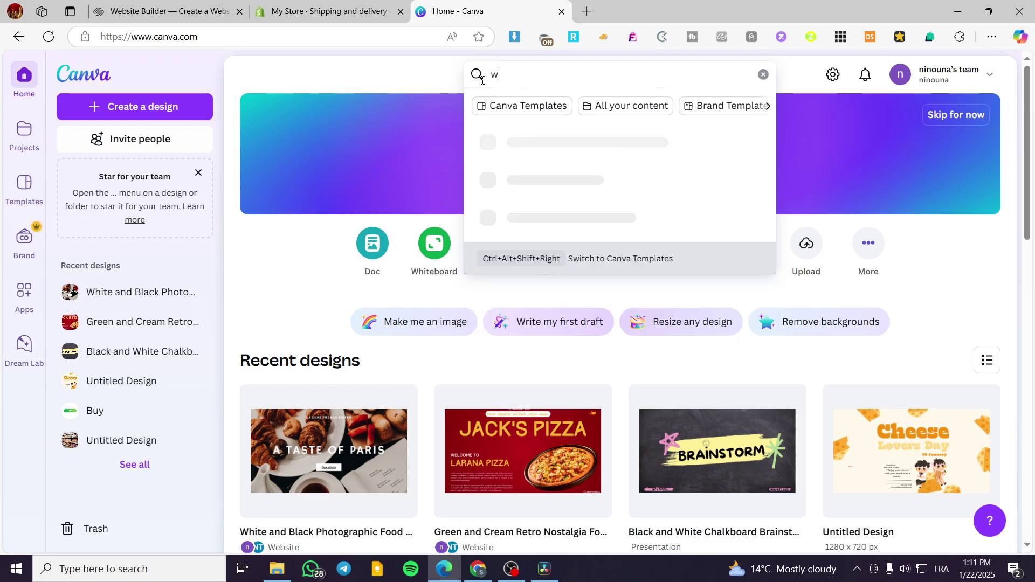
type("ebsite")
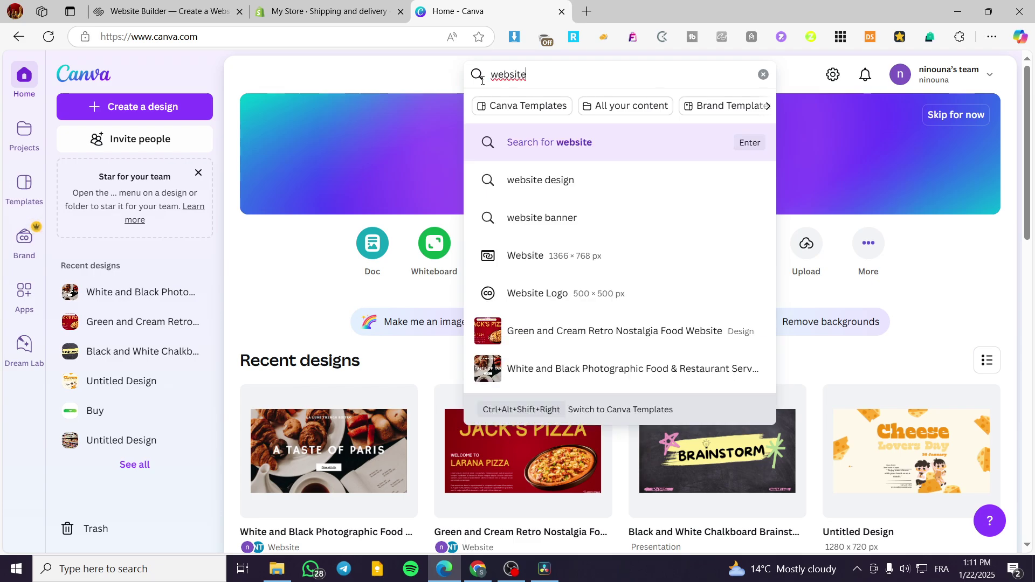
key("Return")
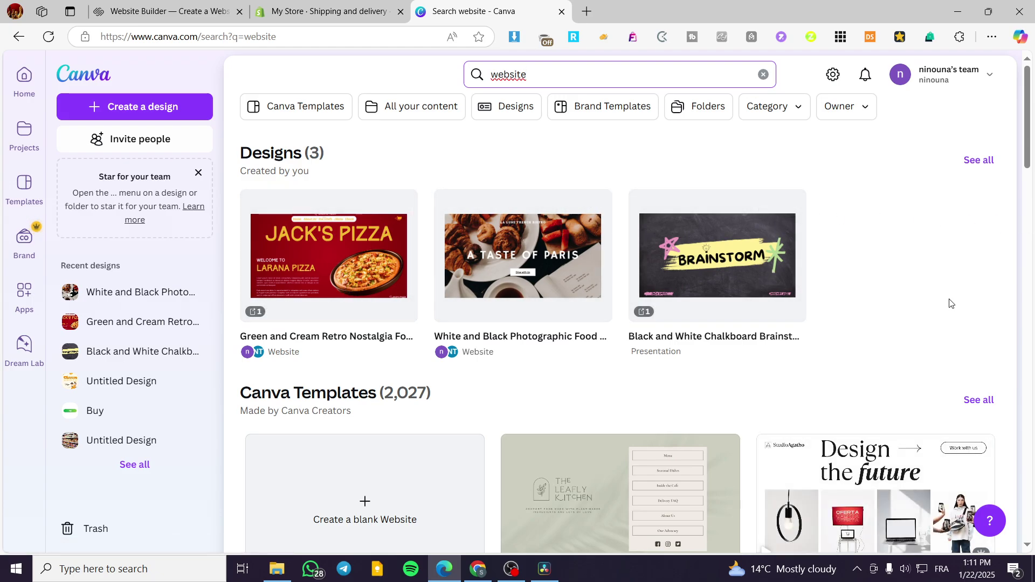
scroll(890, 273, "down", 4)
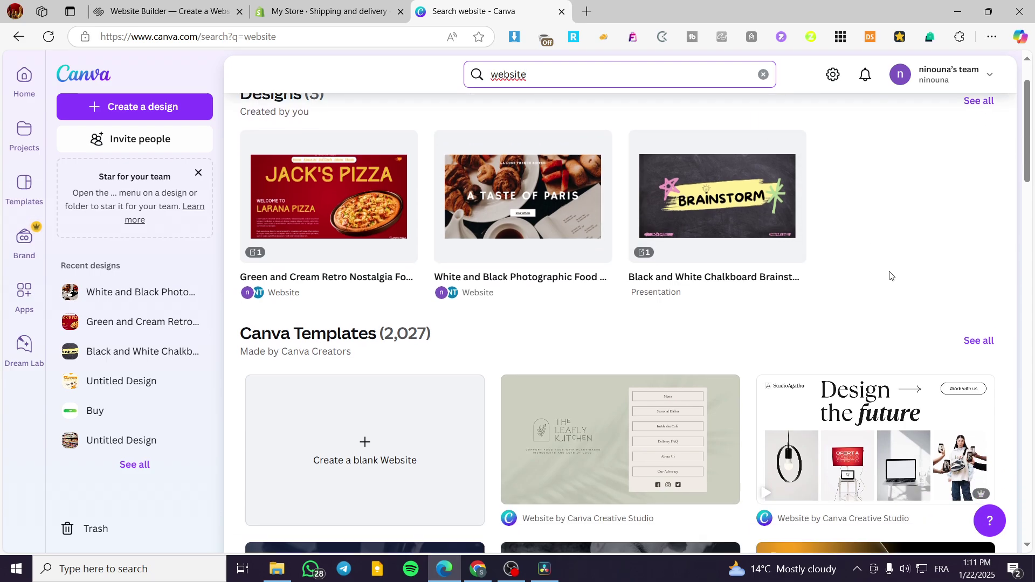
scroll(585, 309, "up", 3)
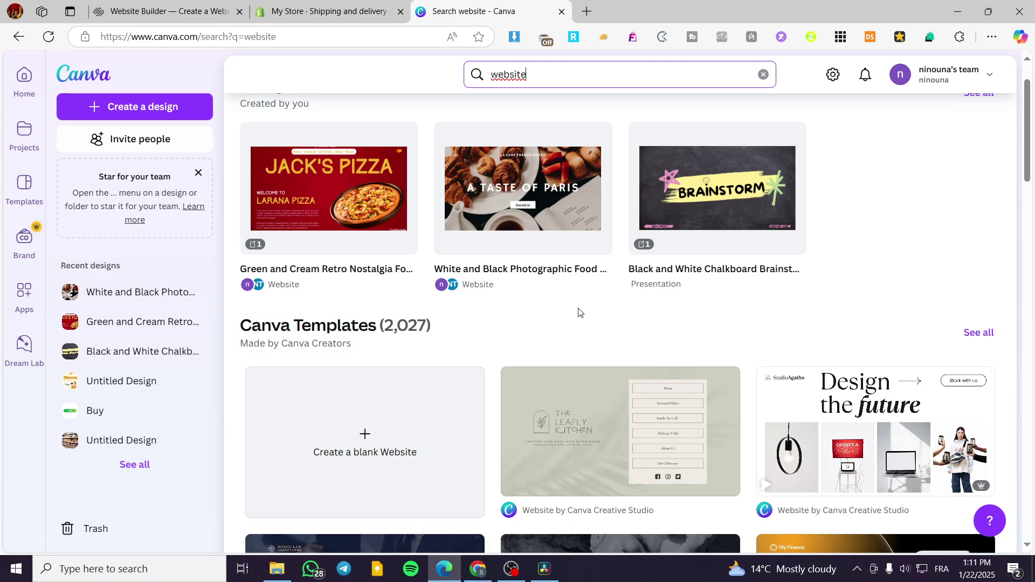
scroll(579, 312, "up", 2)
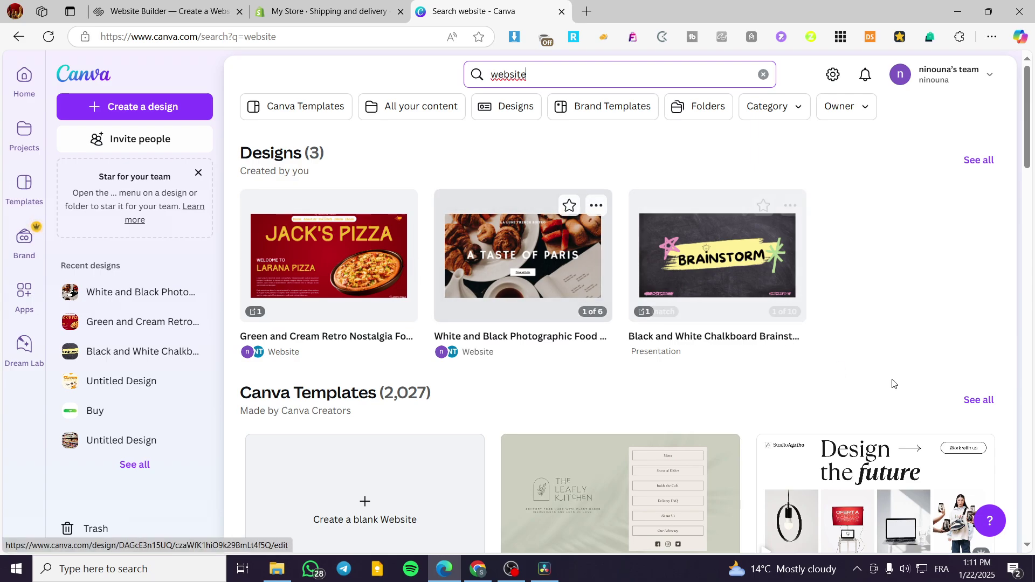
scroll(839, 369, "down", 3)
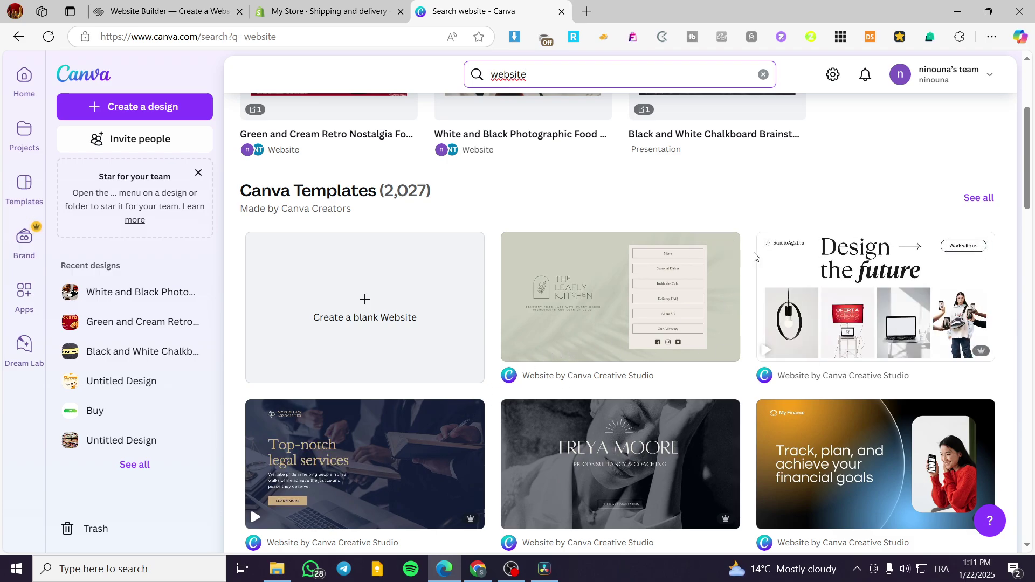
scroll(539, 294, "up", 3)
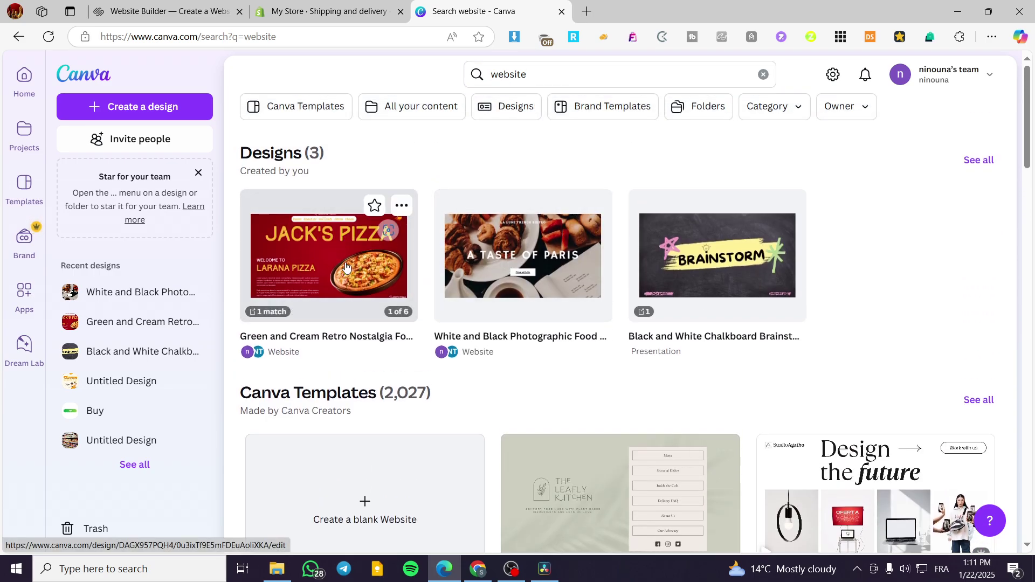
Open the Jack's Pizza website design and scroll through its six pages.
left_click(345, 267)
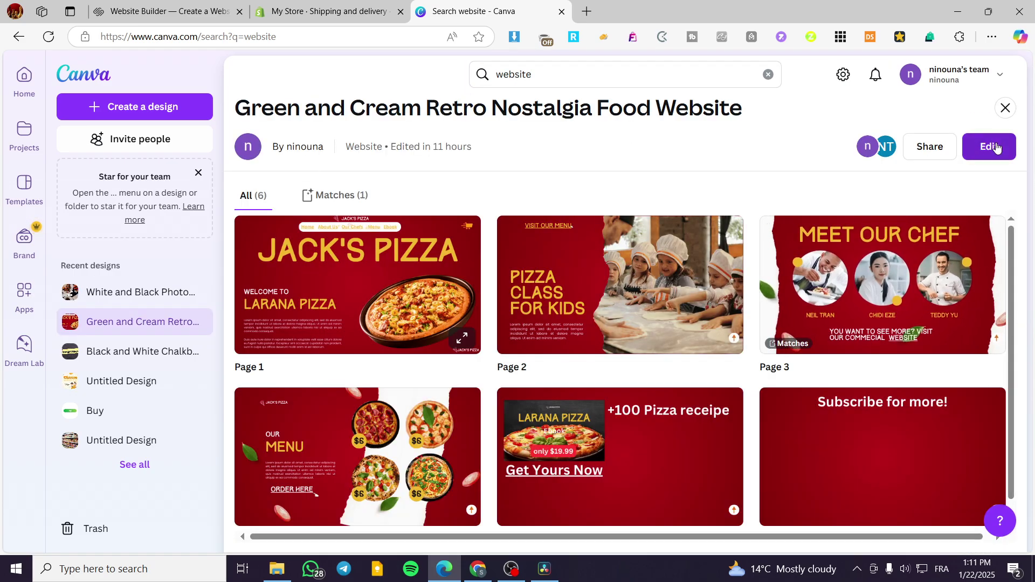
left_click(991, 146)
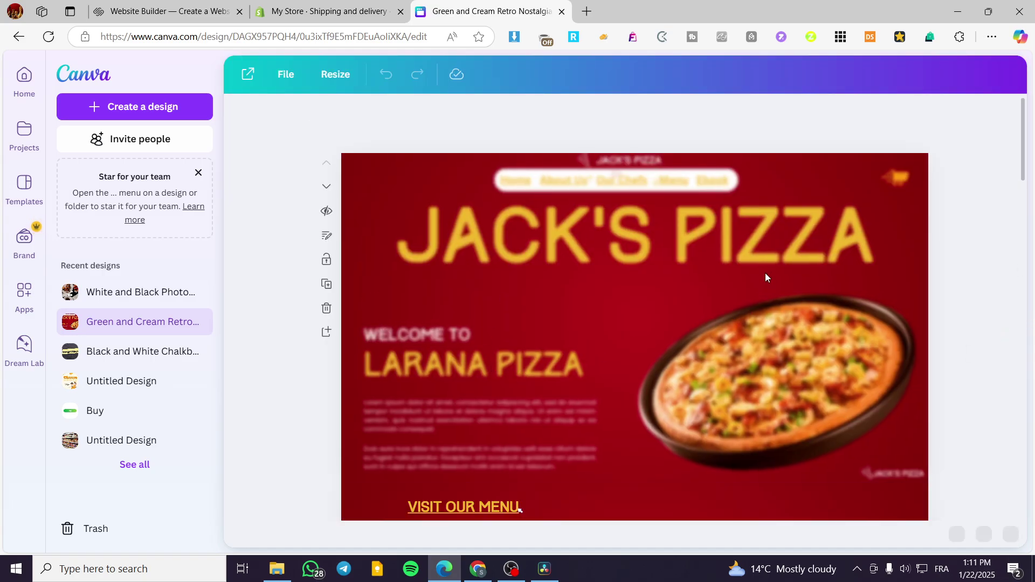
scroll(766, 269, "down", 5)
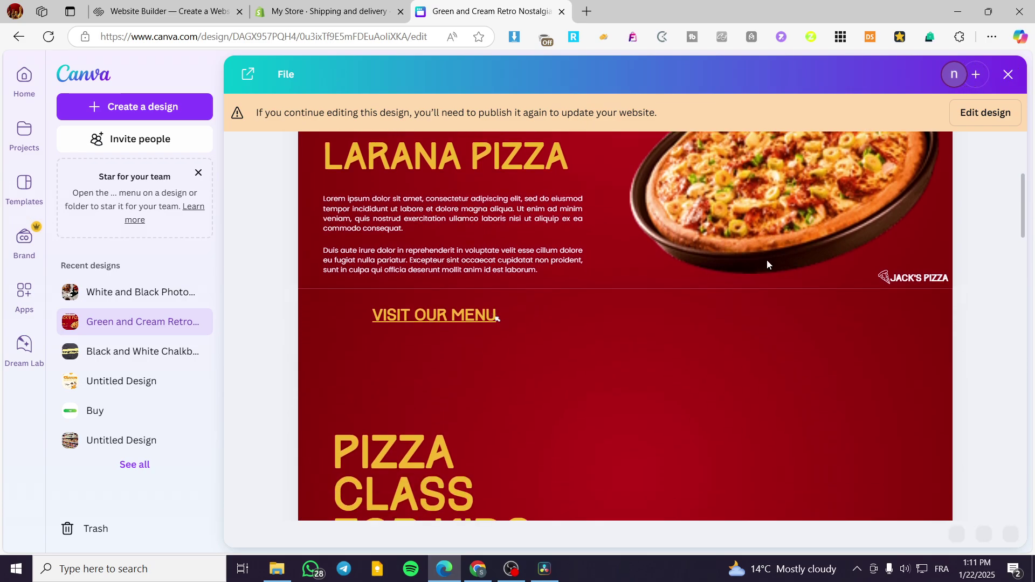
scroll(801, 245, "down", 15)
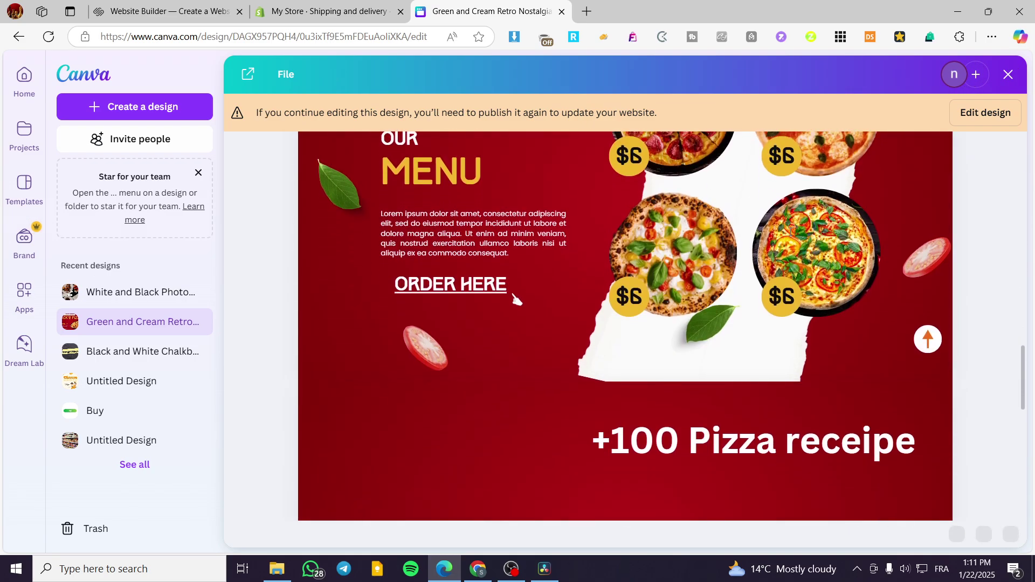
scroll(790, 231, "down", 8)
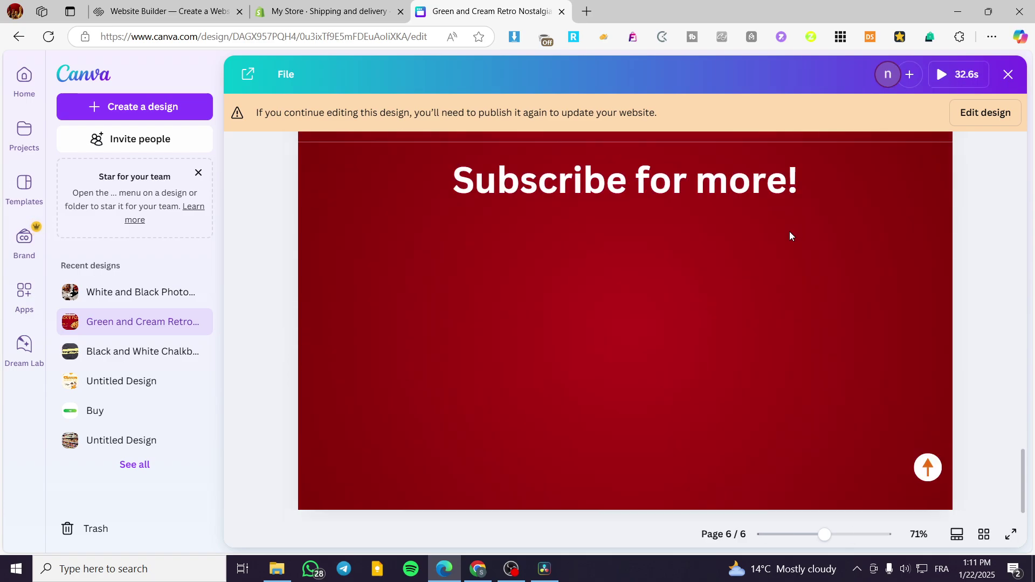
scroll(797, 233, "up", 20)
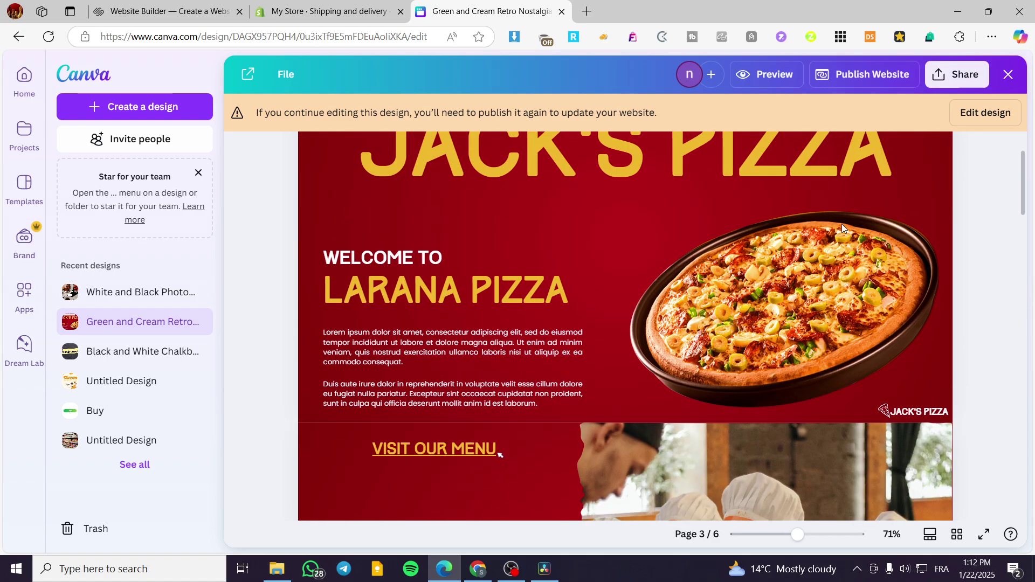
left_click(787, 78)
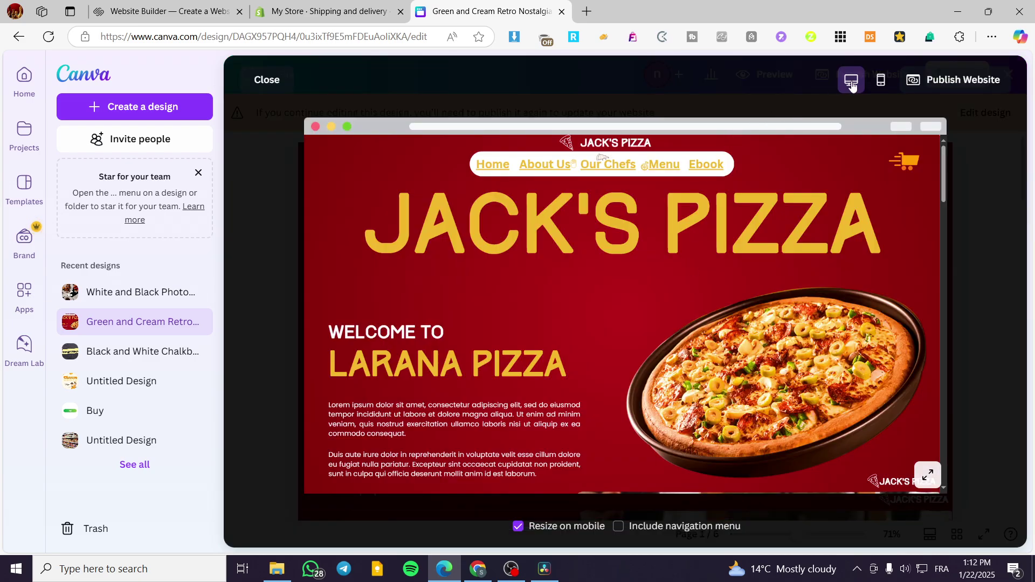
Switch the preview to Mobile and scroll the phone layout down to 'Subscribe for more!'.
left_click(878, 81)
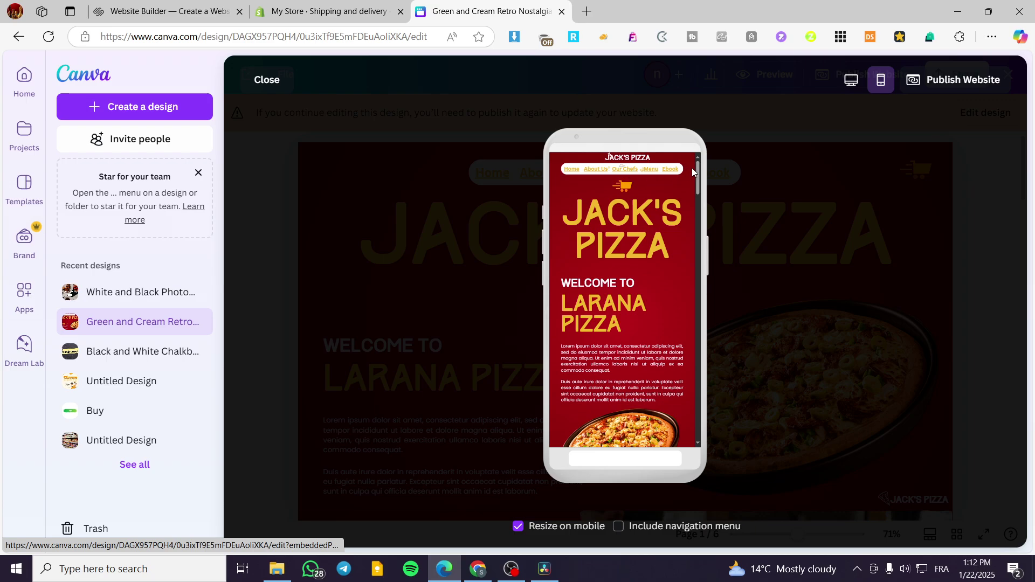
scroll(704, 190, "down", 5)
left_click_drag(704, 190, 706, 193)
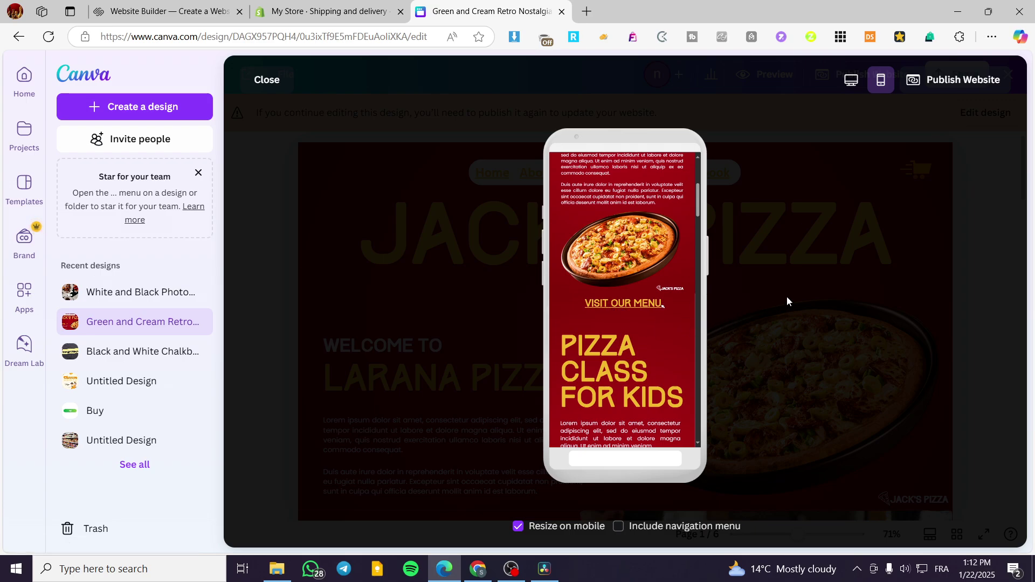
left_click_drag(699, 203, 673, 272)
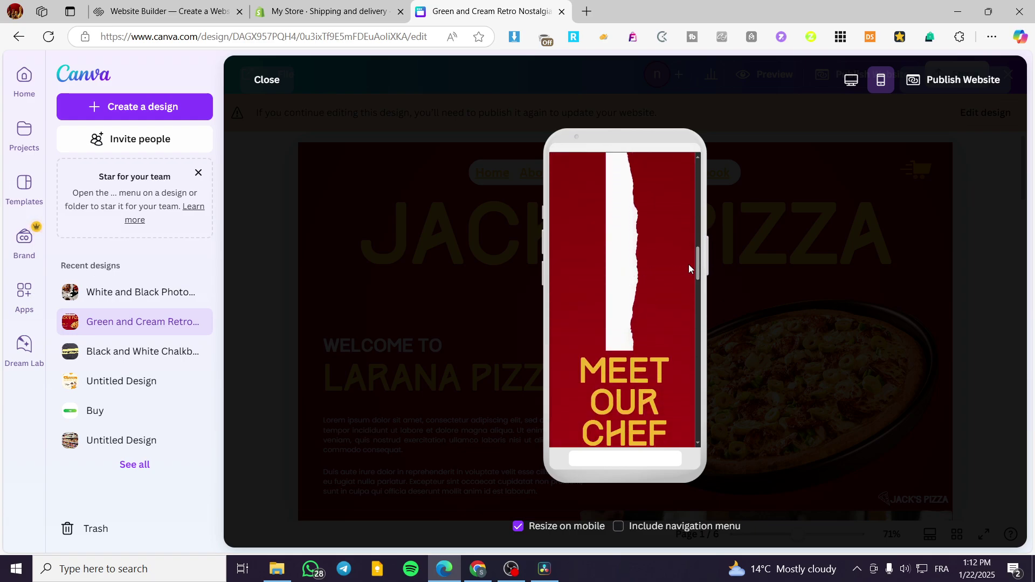
left_click_drag(700, 266, 702, 327)
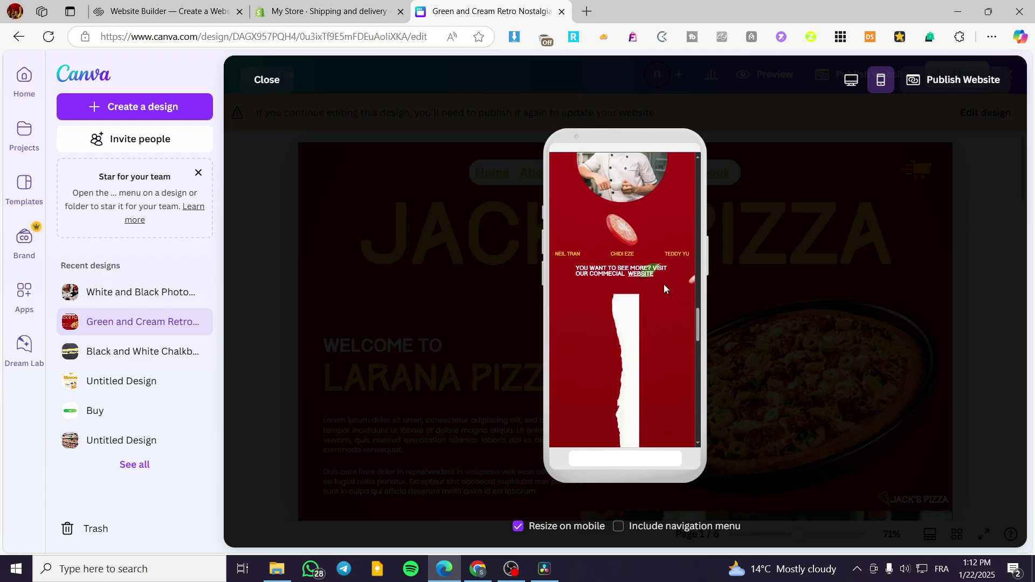
left_click_drag(699, 323, 703, 424)
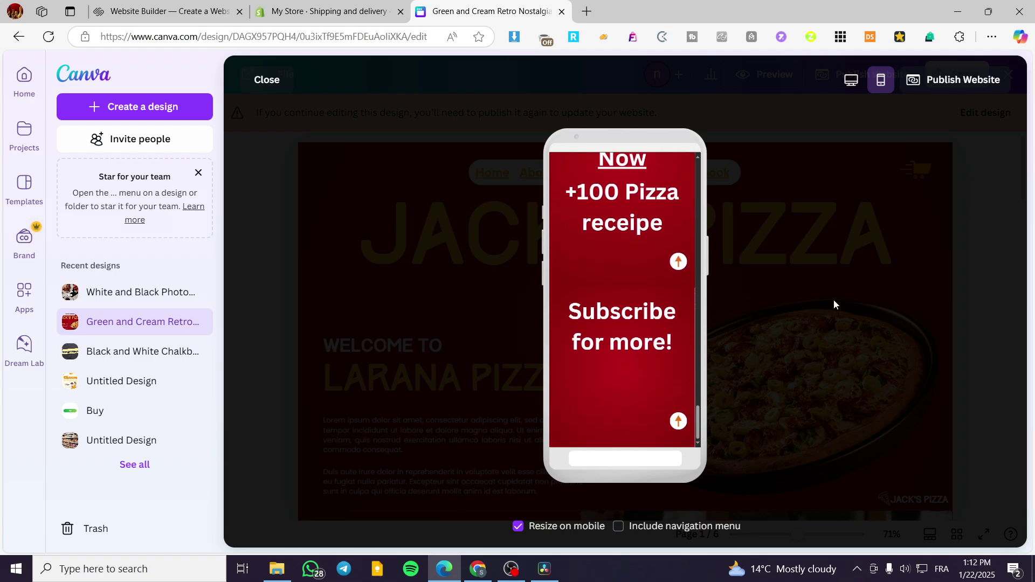
Leave the preview and make the Jack's Pizza website design editable.
left_click(267, 80)
scroll(700, 272, "down", 10)
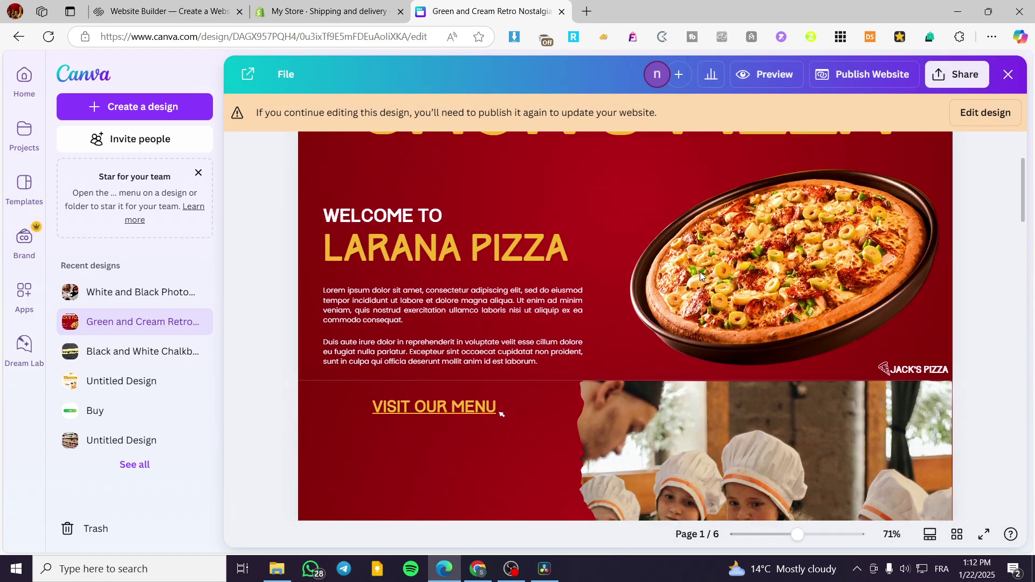
scroll(394, 309, "down", 5)
scroll(355, 309, "up", 4)
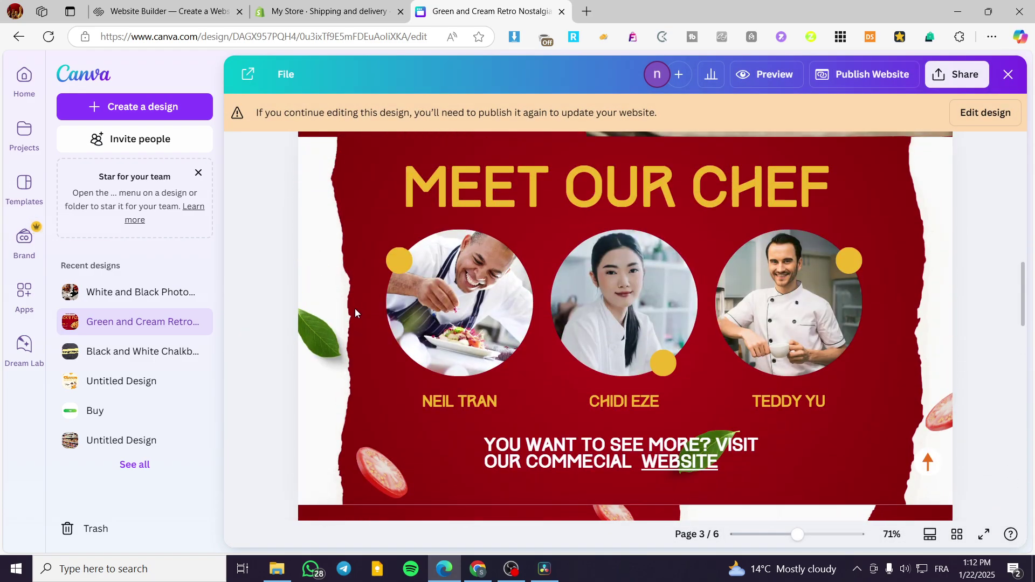
scroll(393, 423, "down", 2)
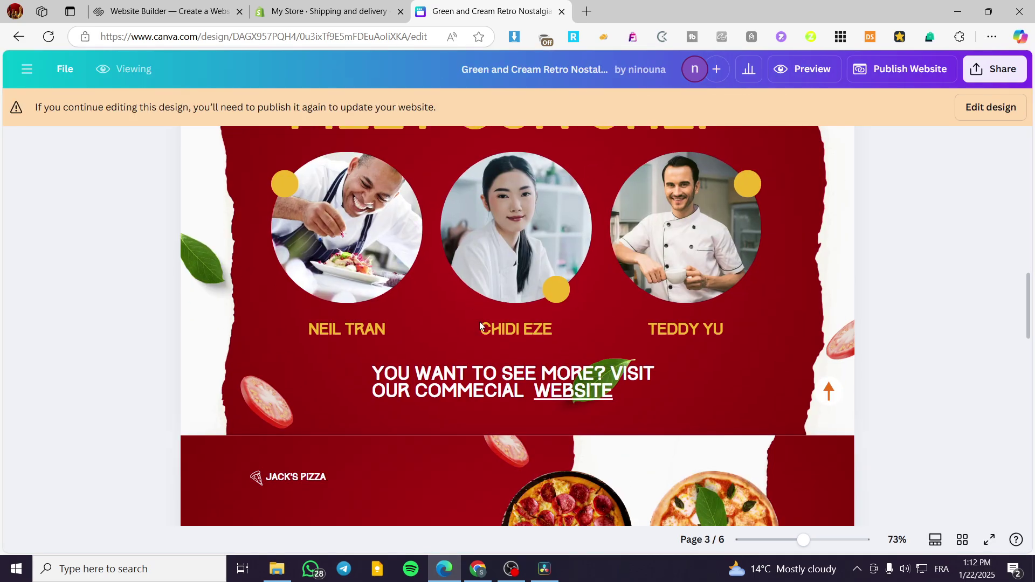
left_click(990, 108)
left_click(549, 262)
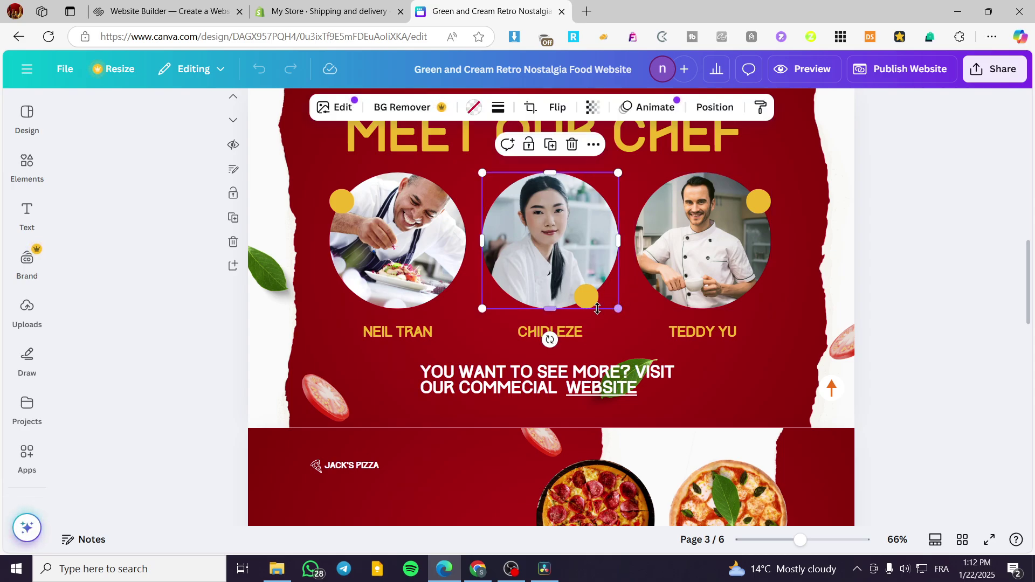
left_click(438, 273)
left_click_drag(466, 308, 422, 268)
left_click(566, 264)
left_click_drag(621, 309, 586, 264)
left_click_drag(376, 235, 388, 235)
left_click_drag(334, 201, 346, 190)
left_click(675, 303)
left_click_drag(632, 308, 675, 268)
left_click(561, 243)
left_click_drag(581, 258, 594, 271)
Place the right and middle chefs' names under their photos and group each with photo and circle.
left_click_drag(722, 335, 741, 276)
left_click(726, 210)
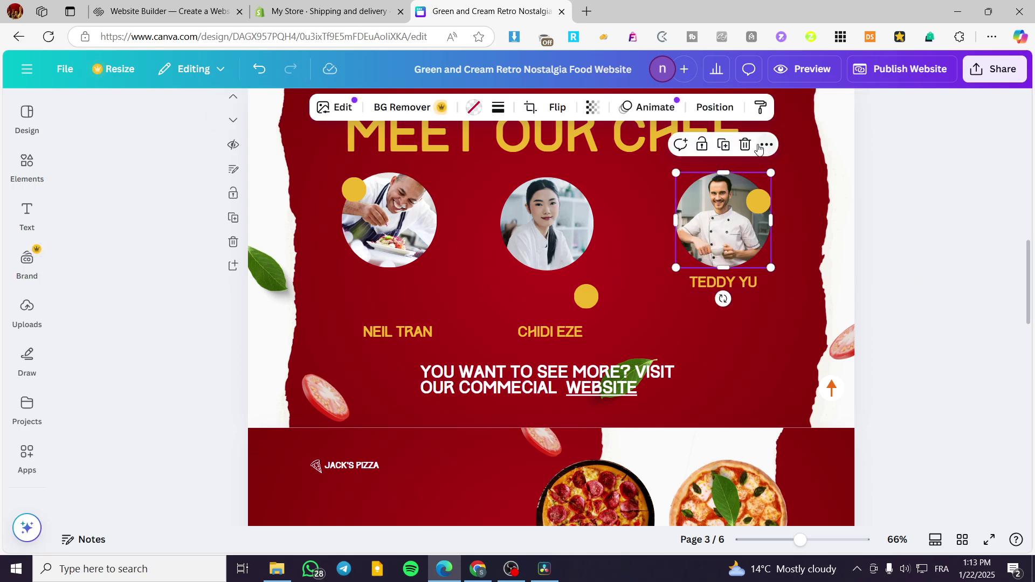
left_click(736, 286, "shift")
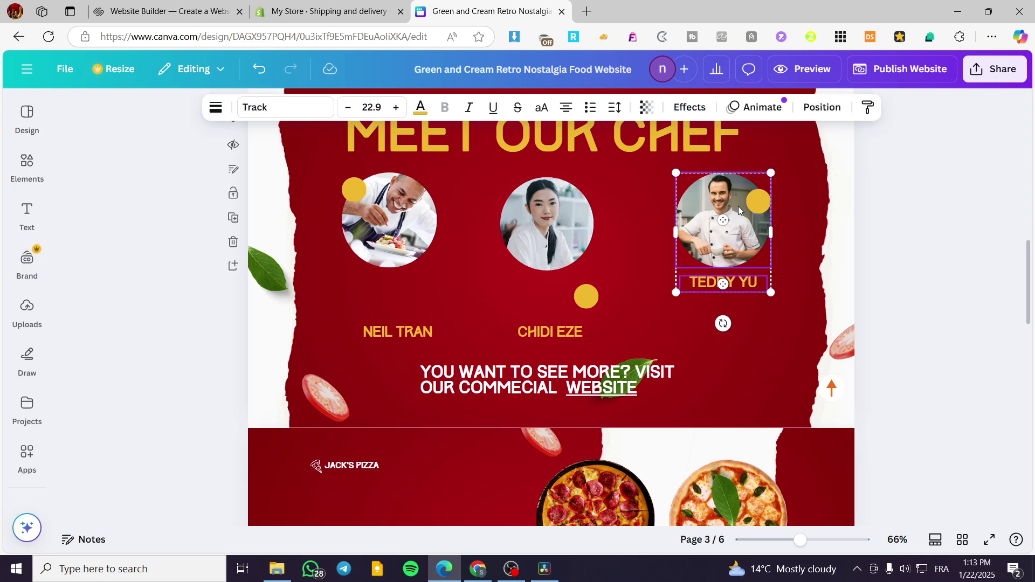
key("ctrl+g")
left_click_drag(567, 335, 593, 275)
left_click(551, 287, "shift")
left_click(563, 222, "shift")
left_click(512, 149)
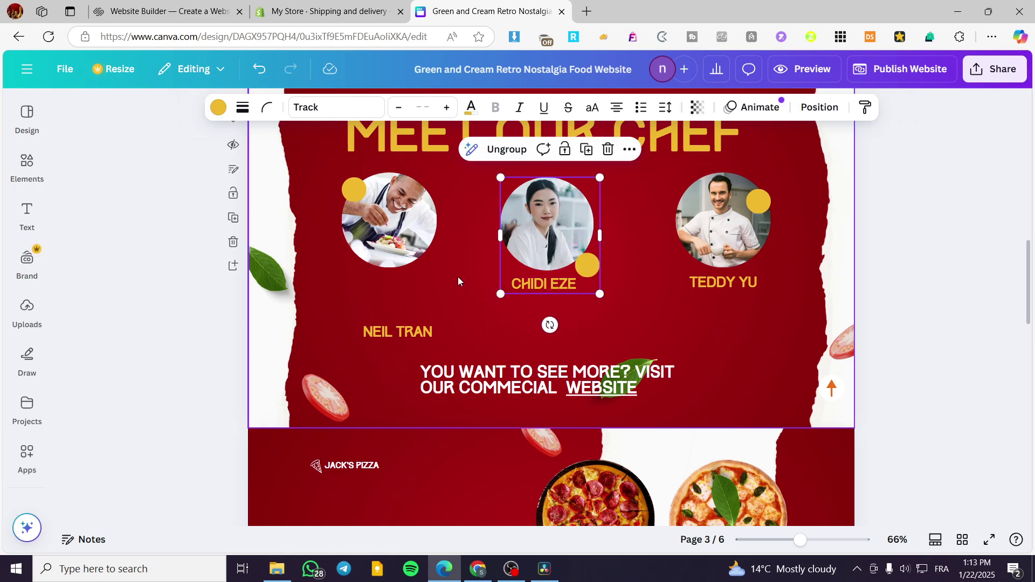
Move the left chef's name under his photo and group it with his photo and yellow circle.
left_click_drag(416, 336, 400, 285)
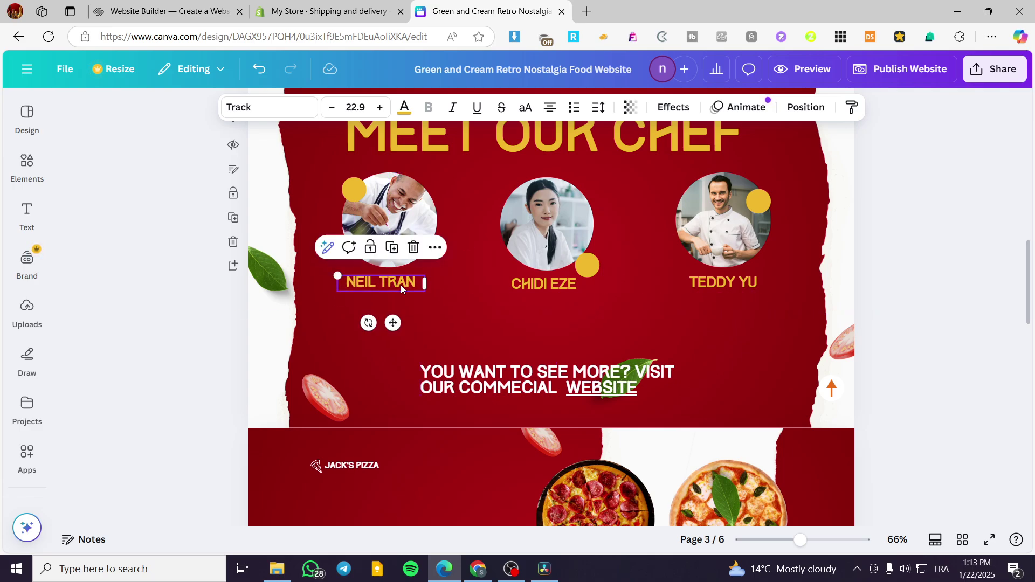
left_click(352, 189, "shift")
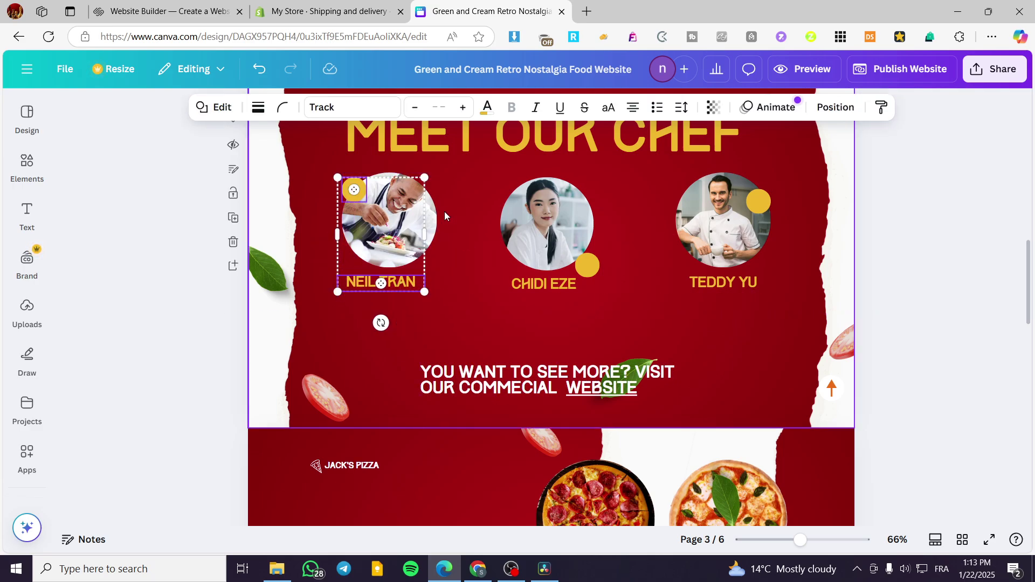
left_click(409, 282, "shift")
left_click(393, 208, "shift")
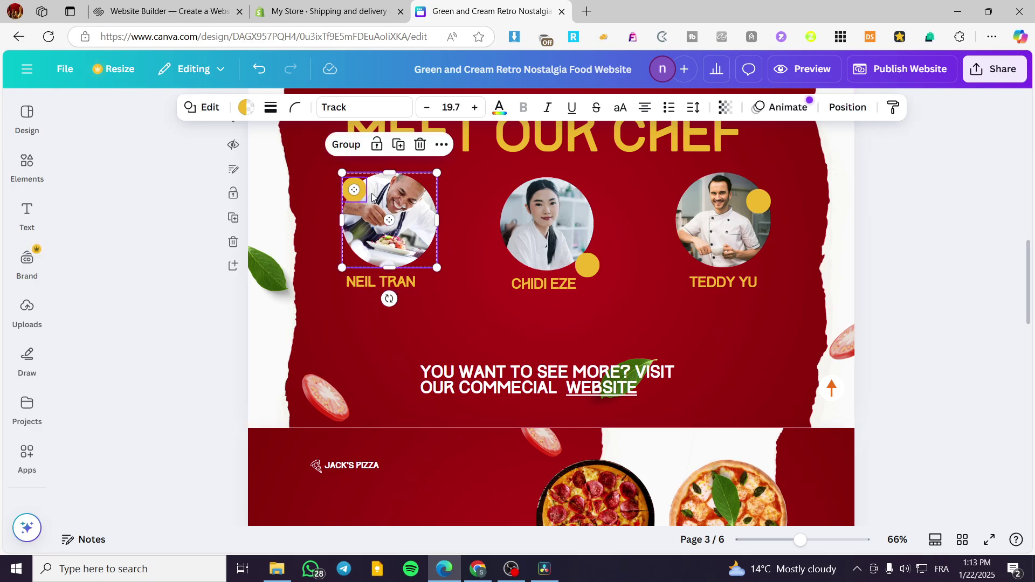
left_click(346, 144)
left_click(388, 286, "shift")
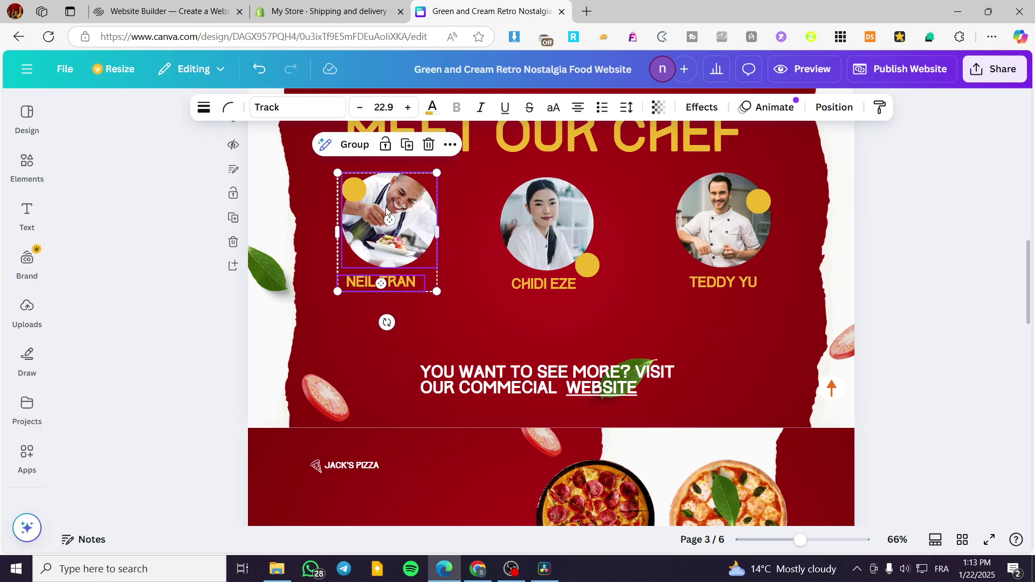
key("ctrl+g")
left_click(481, 319)
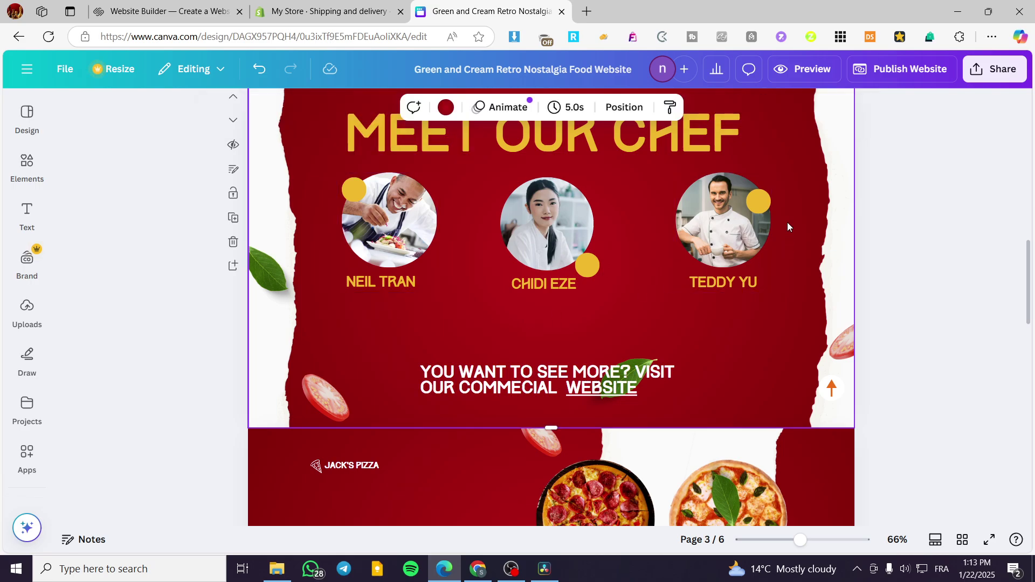
Group the right chef's photo, circle and name, and move the lower-left tomato slice up.
left_click(753, 203)
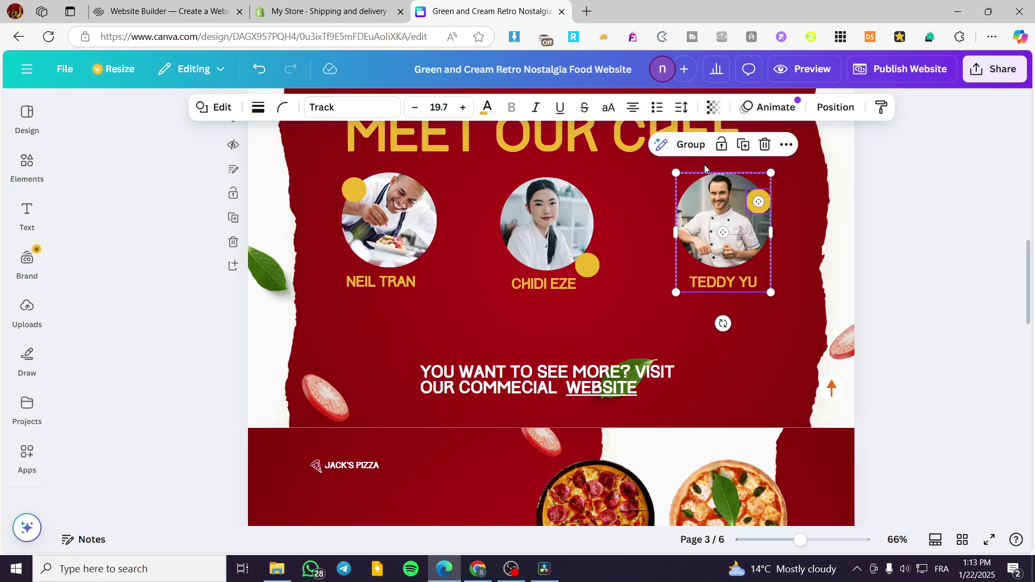
left_click(691, 146)
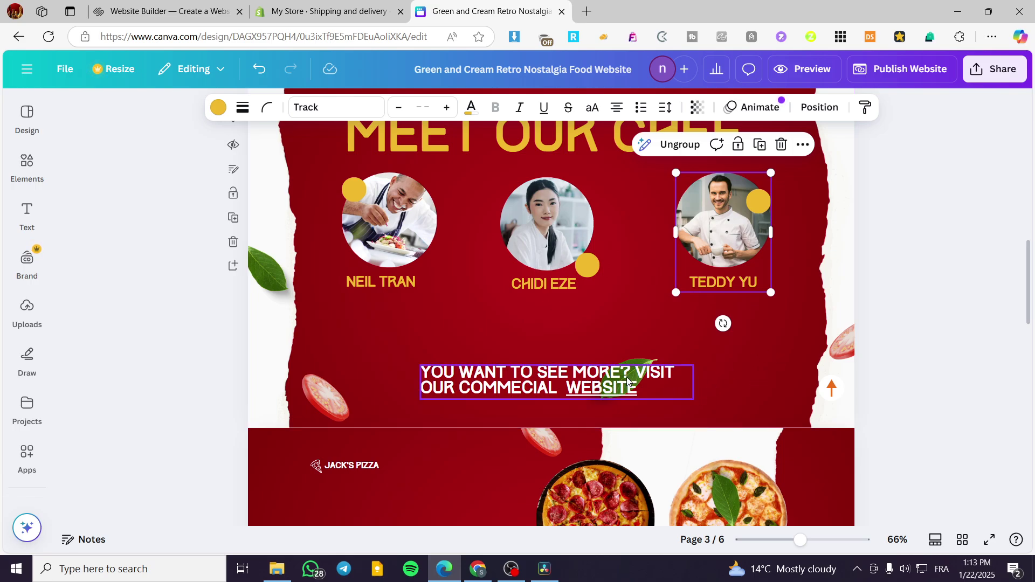
left_click_drag(332, 396, 356, 322)
Resize the right-edge tomato slice and move a small tomato slice and a leaf under the chefs.
left_click(842, 350)
left_click_drag(841, 352, 847, 342)
left_click_drag(910, 329, 806, 318)
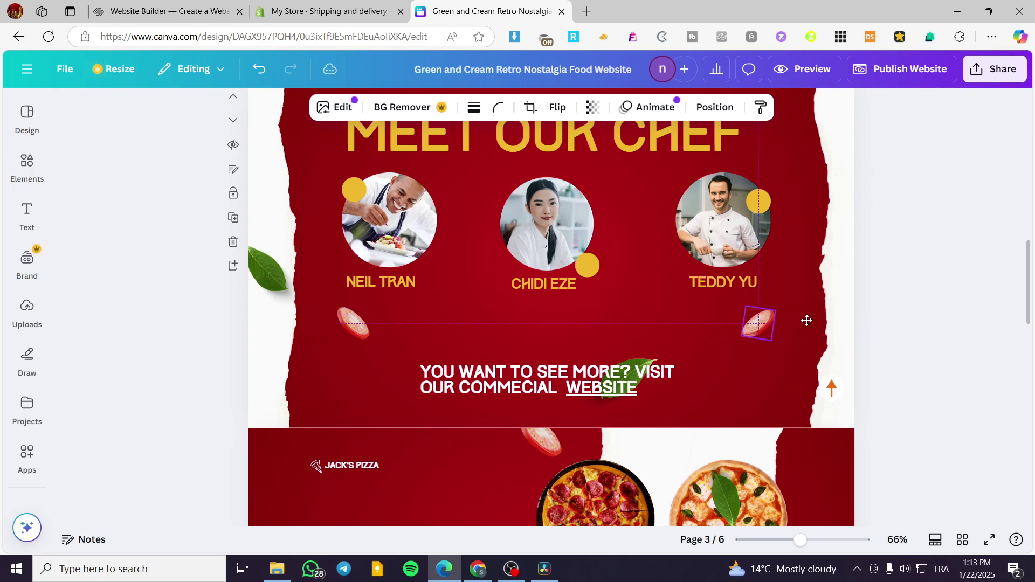
left_click_drag(650, 360, 602, 306)
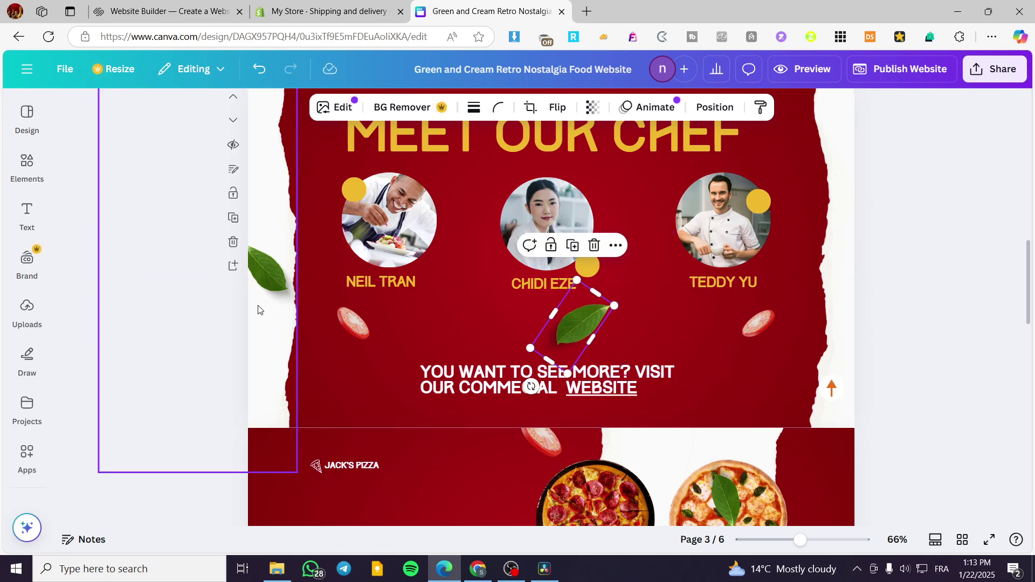
Delete the white torn-paper edges on the right and left so the section is solid red.
left_click(289, 332)
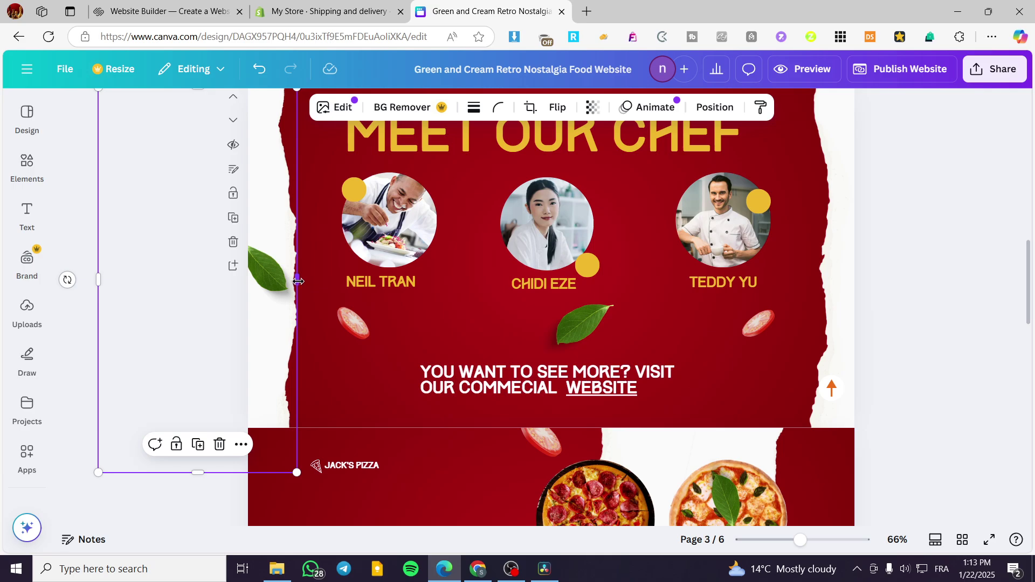
mouse_move(297, 282)
left_mouse_down()
mouse_move(287, 299)
mouse_move(315, 281)
left_mouse_up()
left_click_drag(315, 473, 273, 399)
left_click_drag(260, 313, 488, 338)
left_click_drag(346, 269, 275, 297)
left_click_drag(269, 400, 269, 428)
scroll(312, 367, "up", 1)
scroll(312, 368, "up", 3)
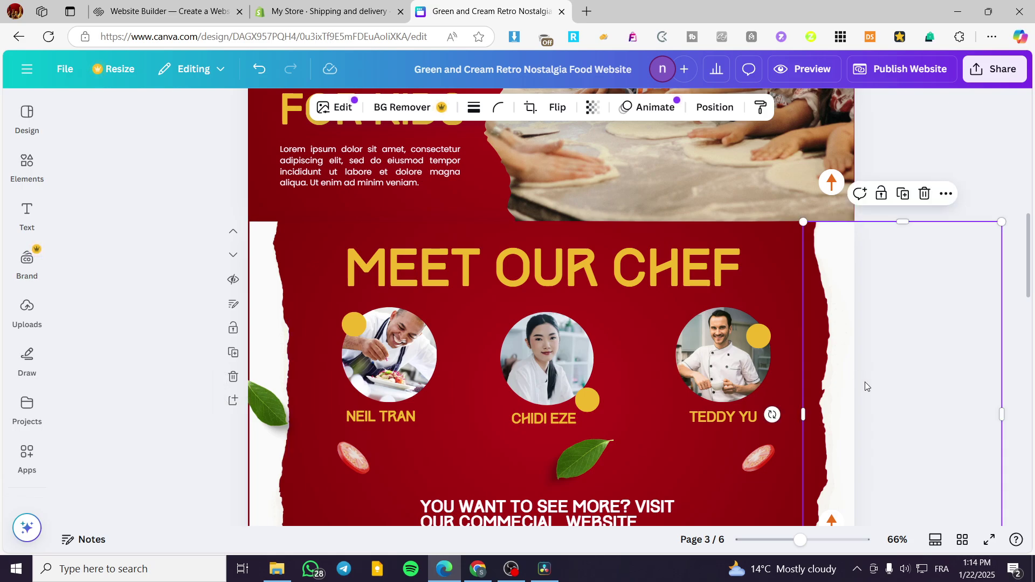
key("Delete")
left_click(310, 344)
key("Delete")
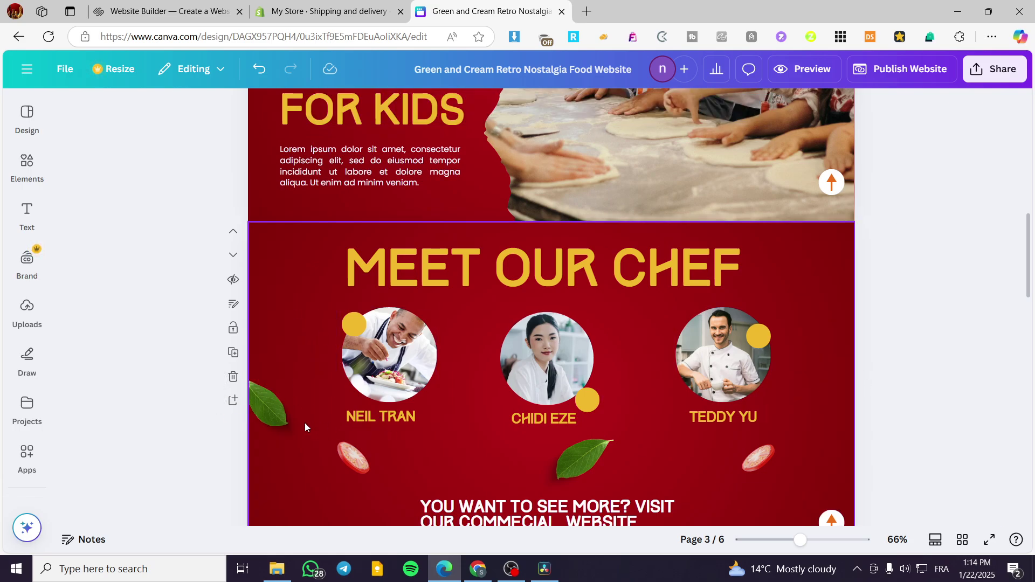
Move the left-edge leaf up beside 'MEET OUR CHEF' at the top right.
left_click(270, 412)
left_click_drag(270, 412, 817, 293)
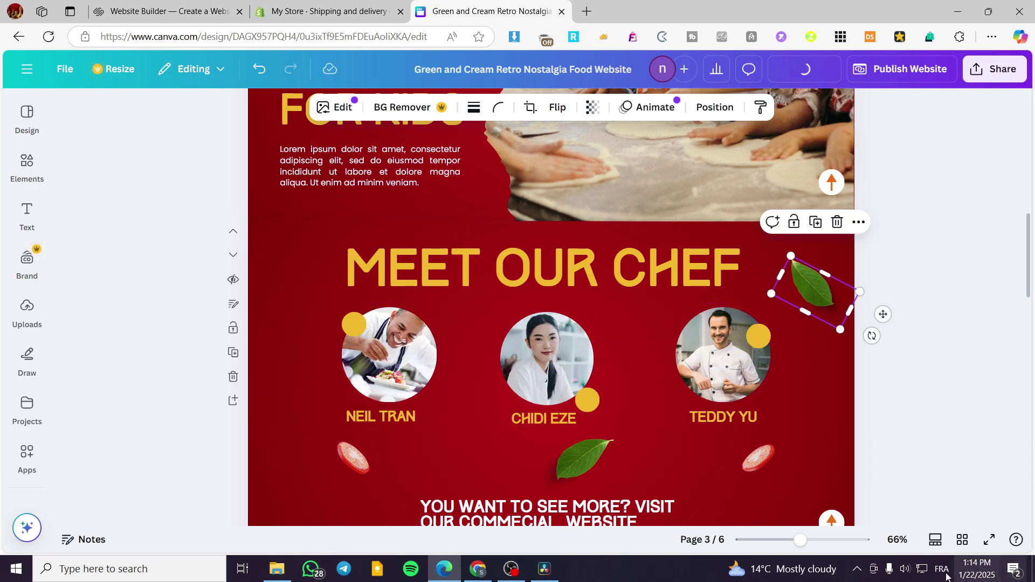
scroll(555, 260, "down", 2)
scroll(555, 260, "down", 5)
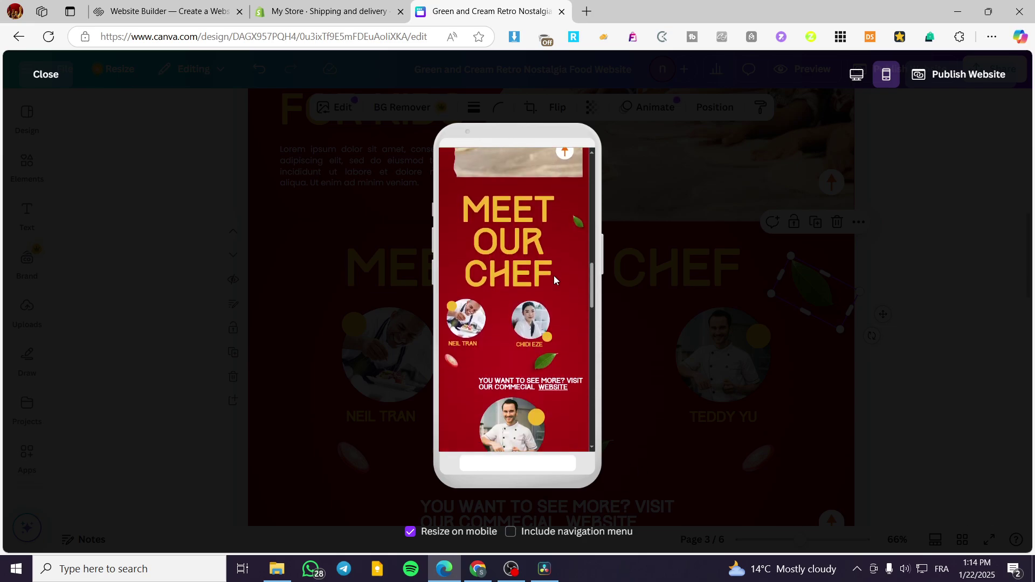
scroll(545, 351, "down", 2)
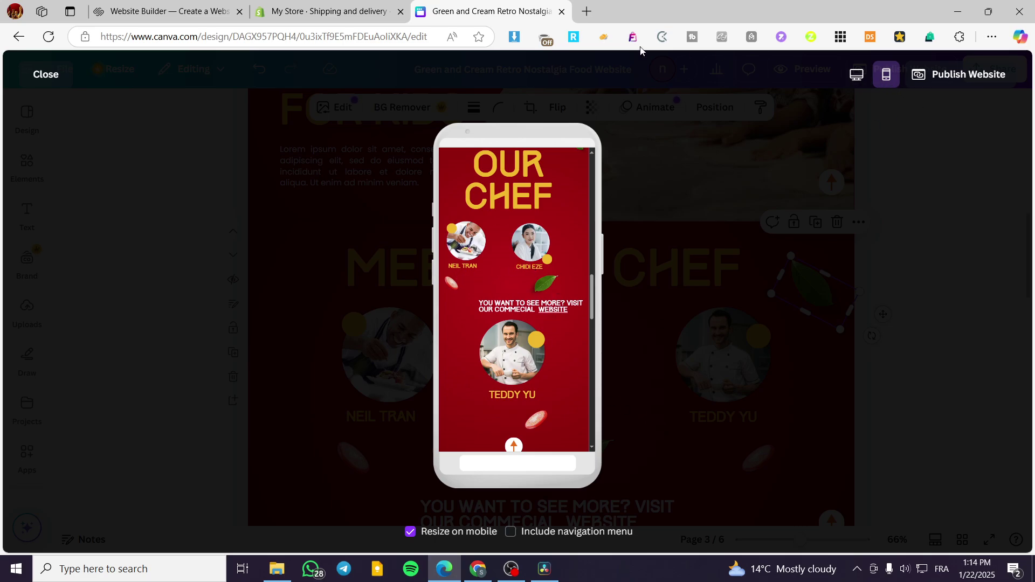
left_click(60, 71)
left_click(598, 360)
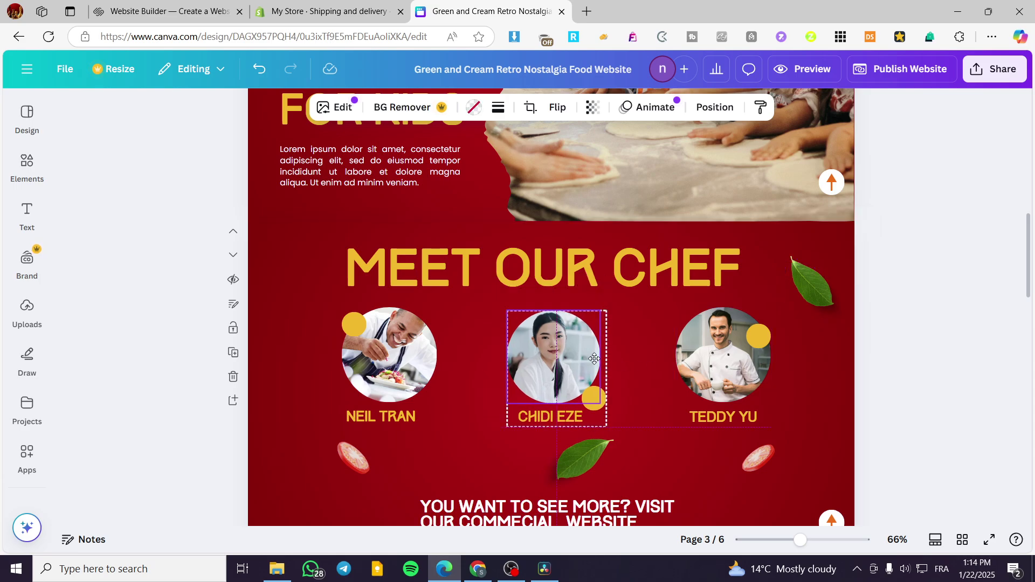
Shrink and reposition the right and middle chef groups.
left_click_drag(598, 360, 590, 359)
left_click(762, 405)
left_click_drag(770, 425, 746, 396)
left_click_drag(715, 362, 701, 363)
left_click_drag(571, 367, 586, 366)
left_click_drag(630, 431, 606, 399)
left_click_drag(569, 356, 576, 360)
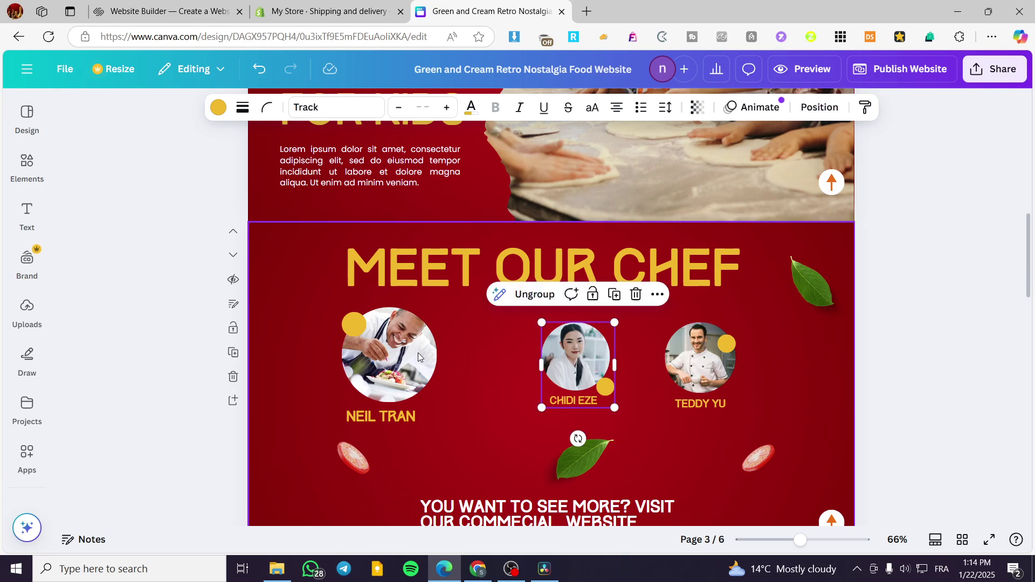
Shrink the left chef group and realign all three groups evenly across the section.
left_click(429, 353)
left_click_drag(434, 429, 398, 379)
left_click_drag(372, 334, 413, 356)
left_click_drag(439, 400, 445, 408)
left_click_drag(420, 361, 419, 353)
left_click_drag(597, 362, 575, 364)
left_click_drag(700, 365, 689, 364)
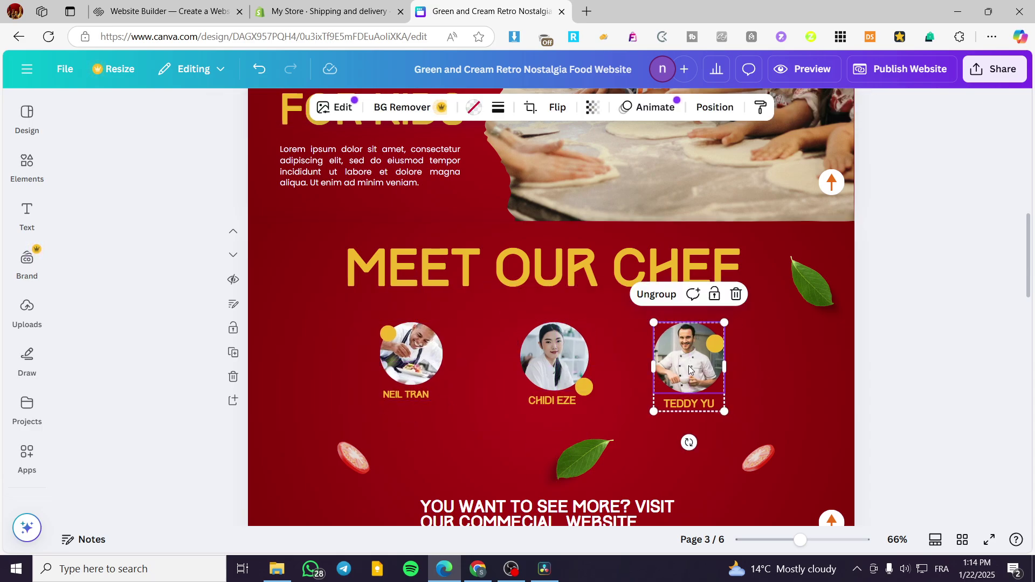
Drag the chef section's bottom edge down to make it taller, then check the mobile preview.
scroll(638, 415, "down", 2)
scroll(752, 436, "down", 2)
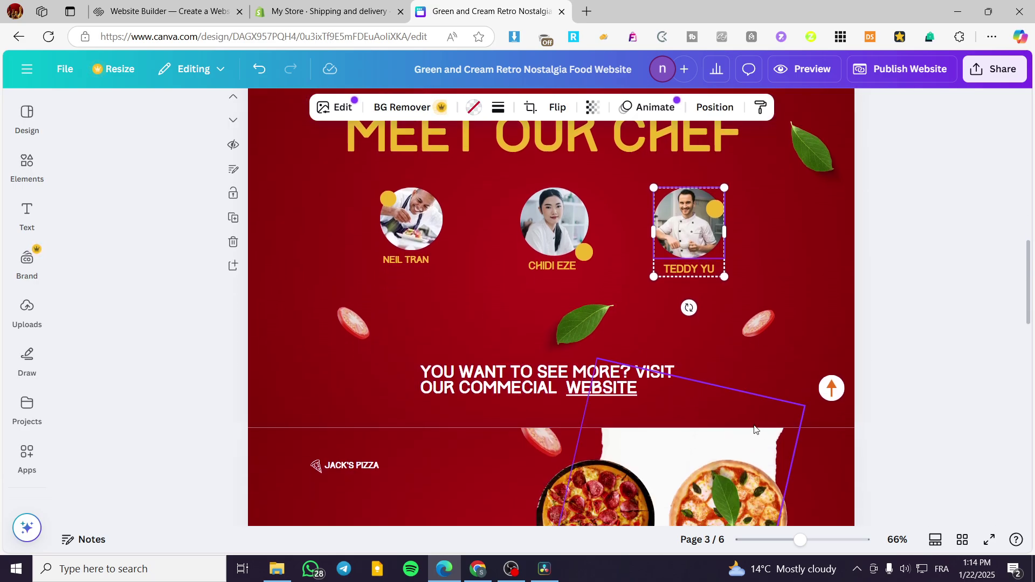
left_click(818, 426)
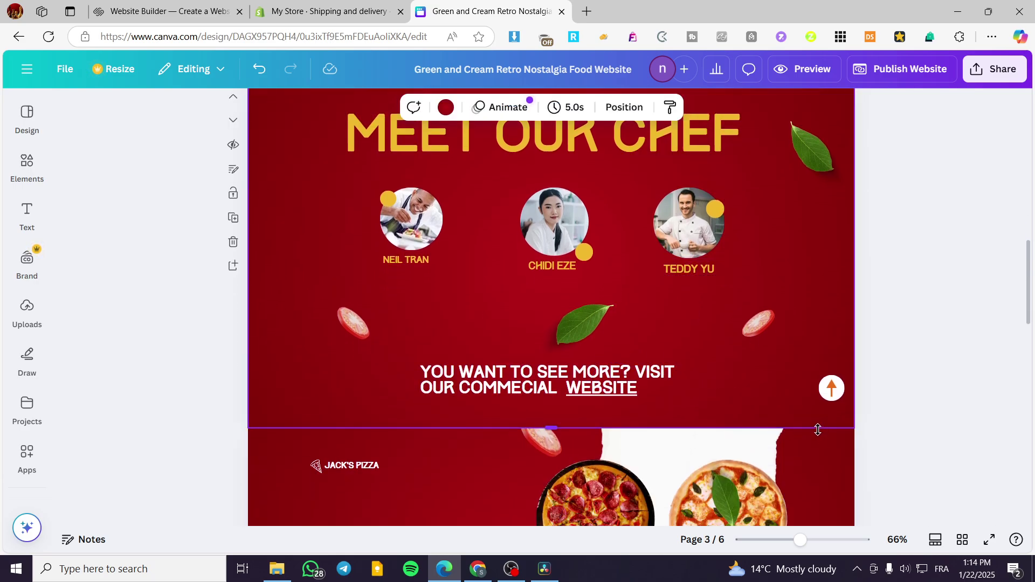
left_click_drag(820, 433, 819, 502)
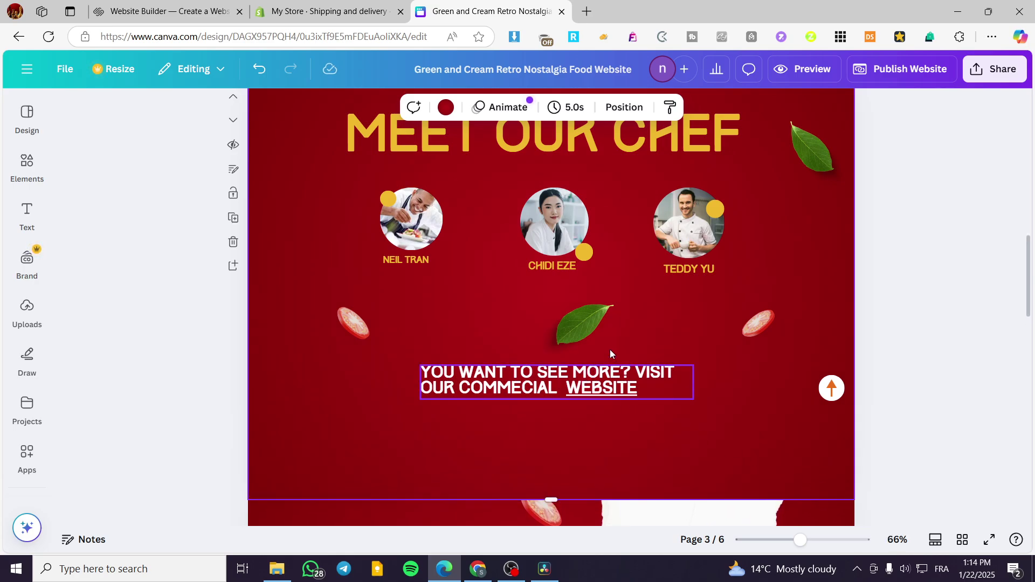
left_click(800, 69)
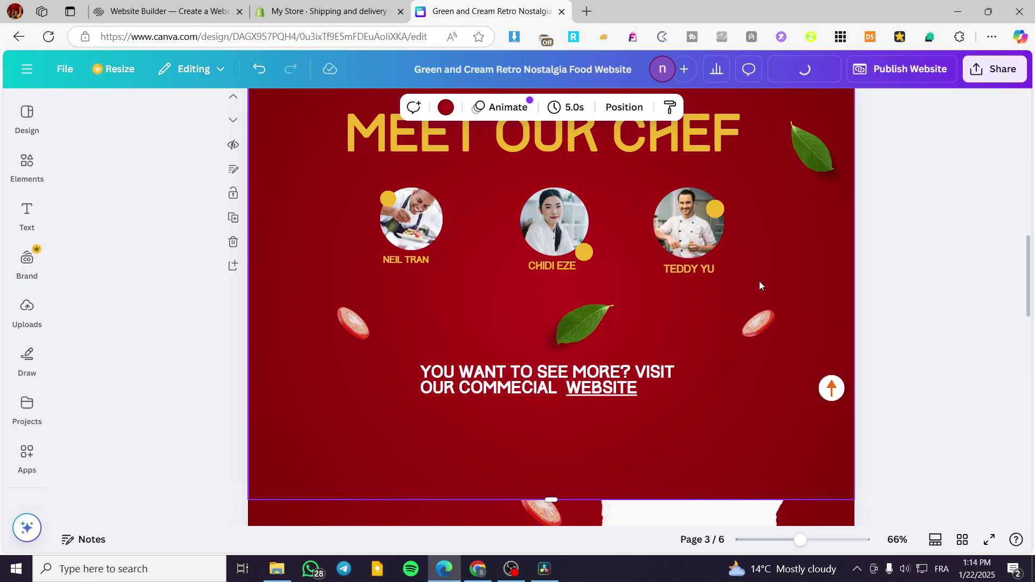
scroll(519, 292, "down", 1)
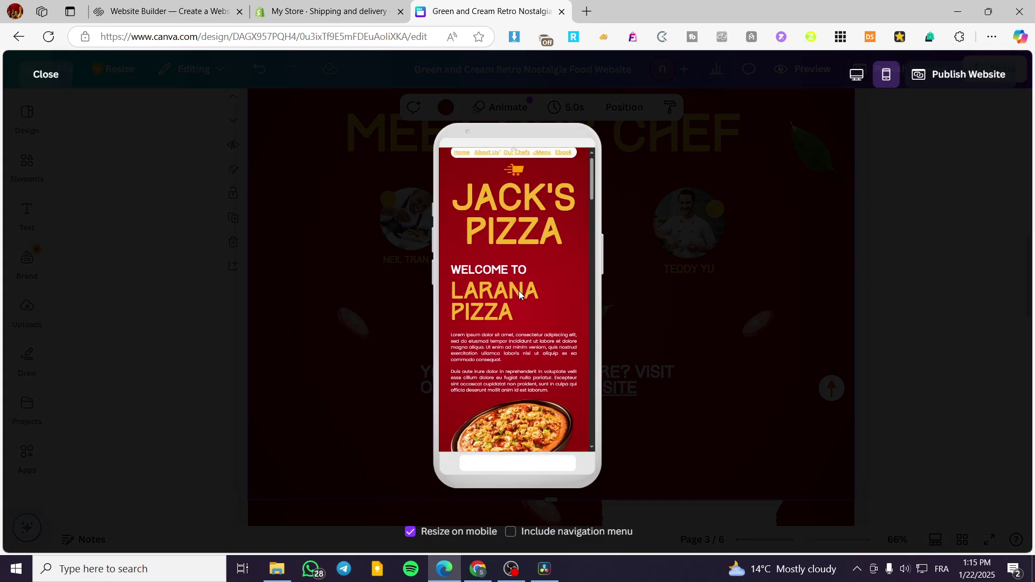